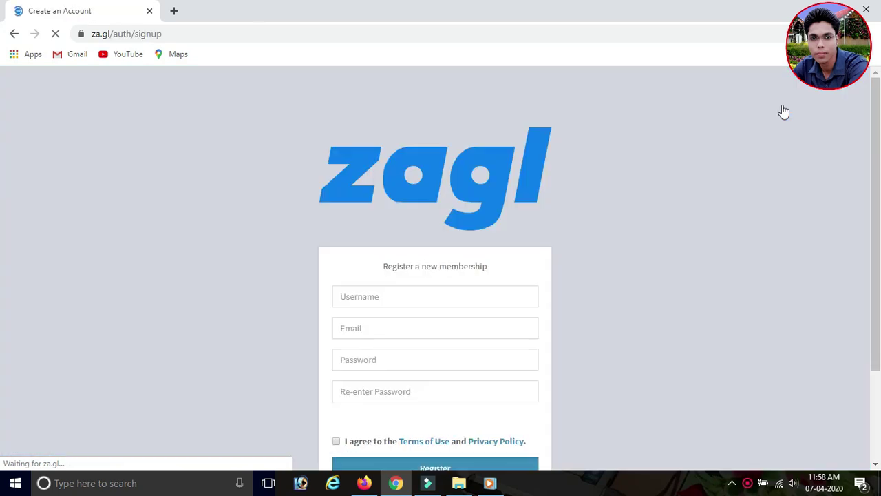
# - Dismiss the browser's saved autofill suggestions on the membership form fields
pyautogui.scroll(-1, 639, 193)
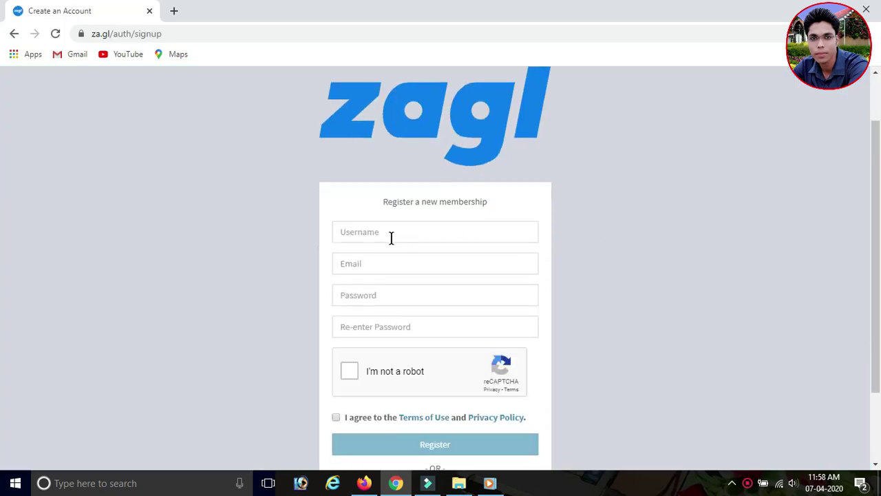
pyautogui.click(389, 236)
pyautogui.click(625, 254)
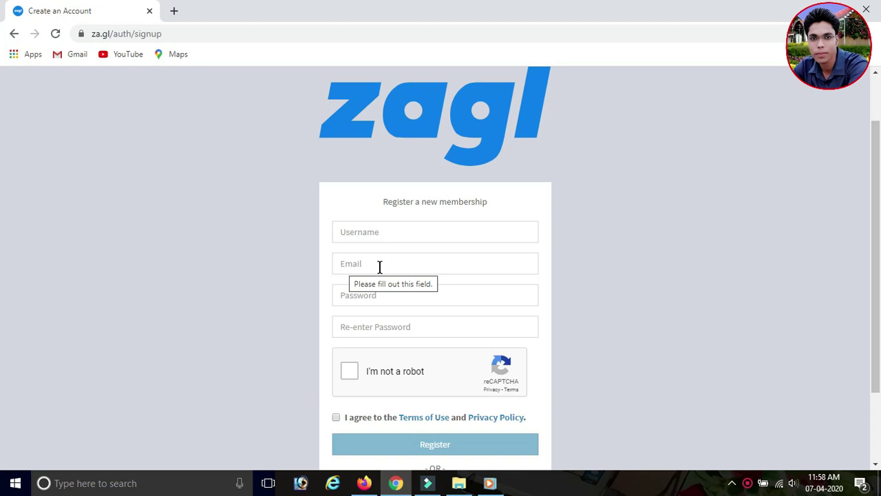
pyautogui.click(380, 265)
pyautogui.click(697, 305)
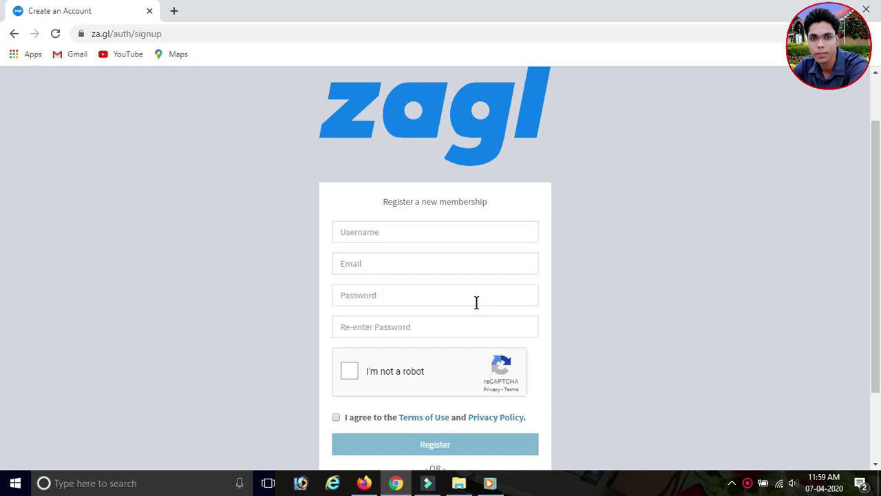
pyautogui.scroll(-2, 458, 294)
pyautogui.click(390, 197)
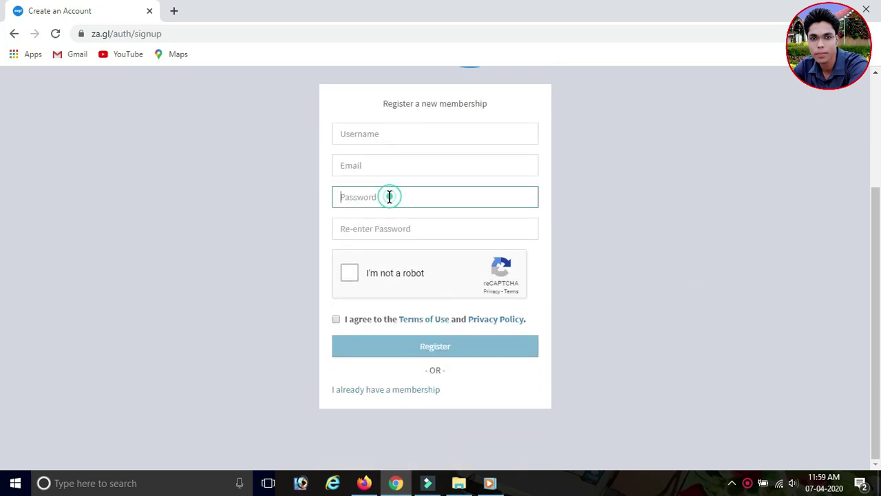
pyautogui.click(414, 228)
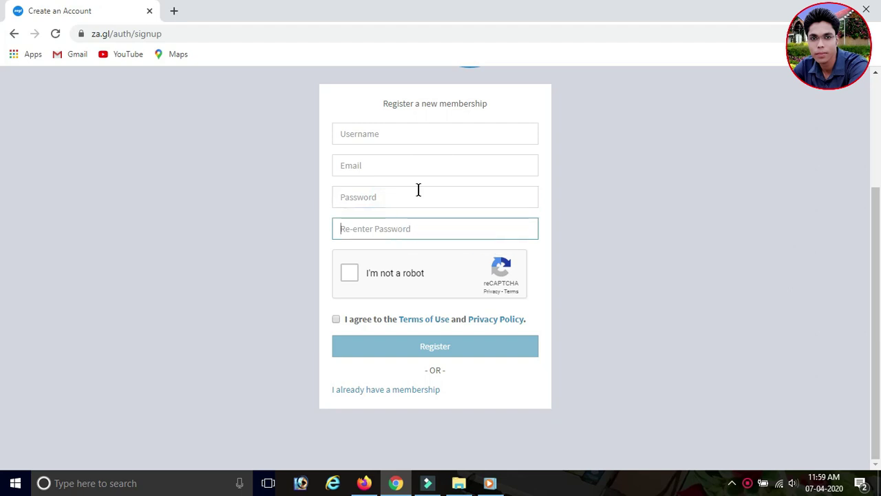
pyautogui.click(407, 135)
pyautogui.click(643, 203)
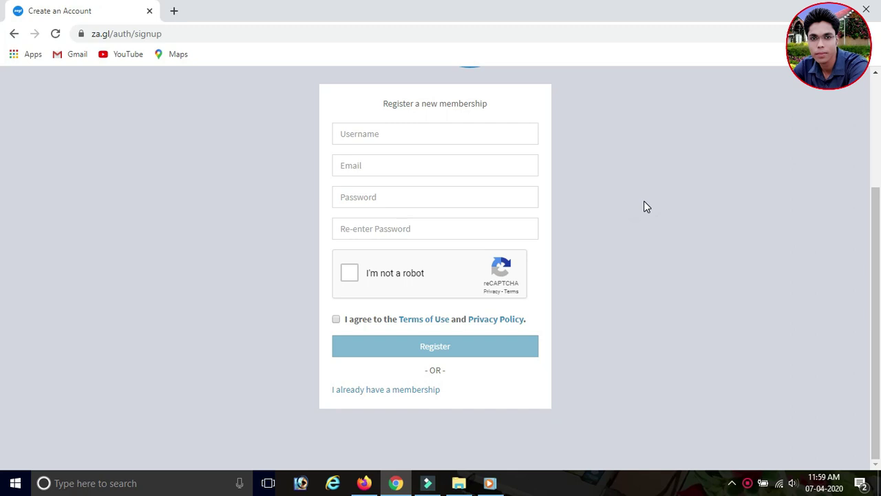
# - Enter a new username and an e-mail address in the registration form
pyautogui.click(460, 133)
pyautogui.write('hjbdjfvdv')
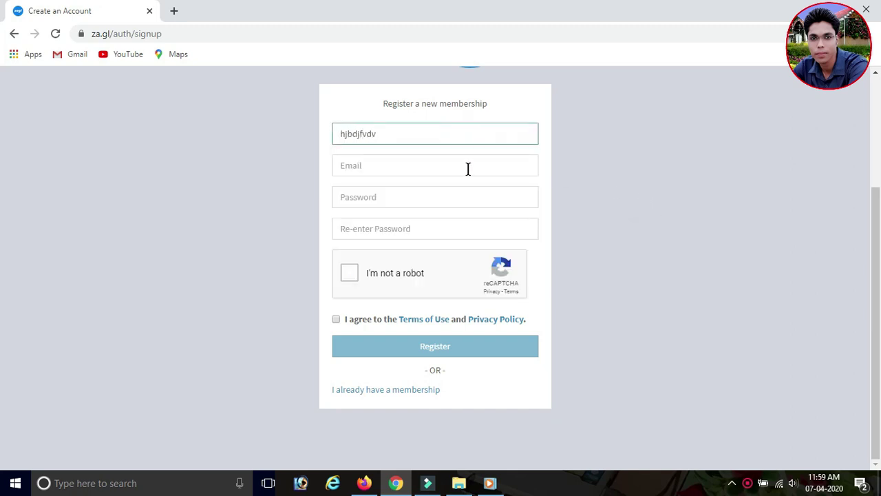
pyautogui.click(467, 167)
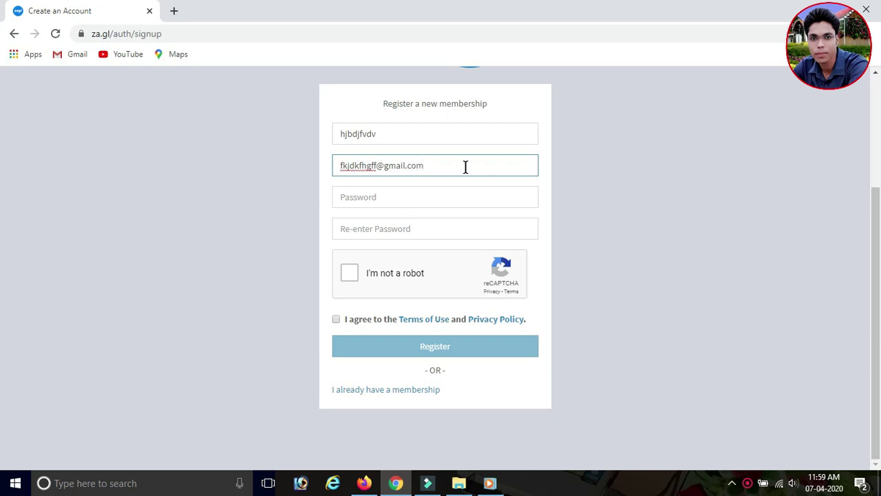
# - Fill in the account password and its confirmation
pyautogui.click(429, 189)
pyautogui.write('123')
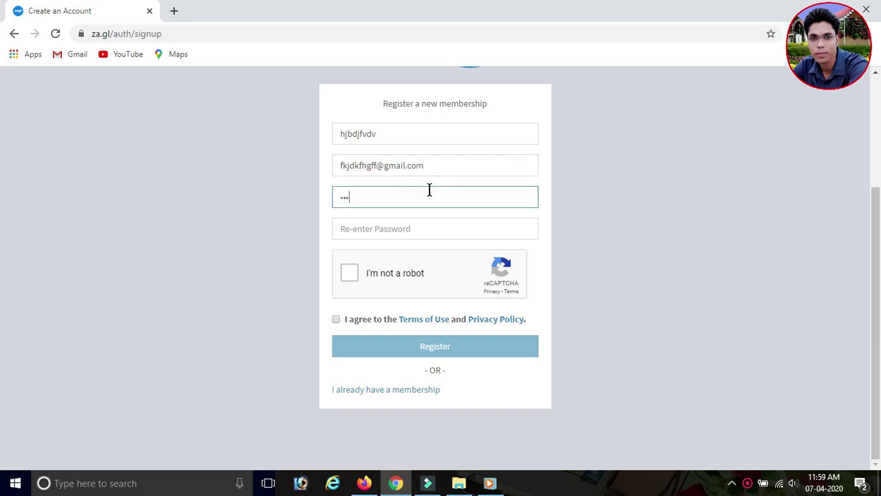
pyautogui.press('BackSpace')
pyautogui.press('BackSpace')
pyautogui.press('BackSpace')
pyautogui.press('BackSpace')
pyautogui.press('BackSpace')
pyautogui.write('123')
pyautogui.click(352, 229)
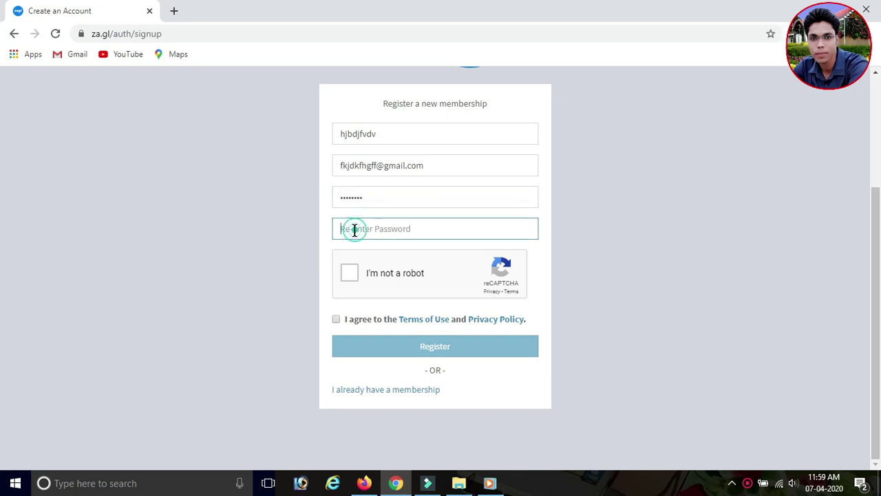
pyautogui.write('12')
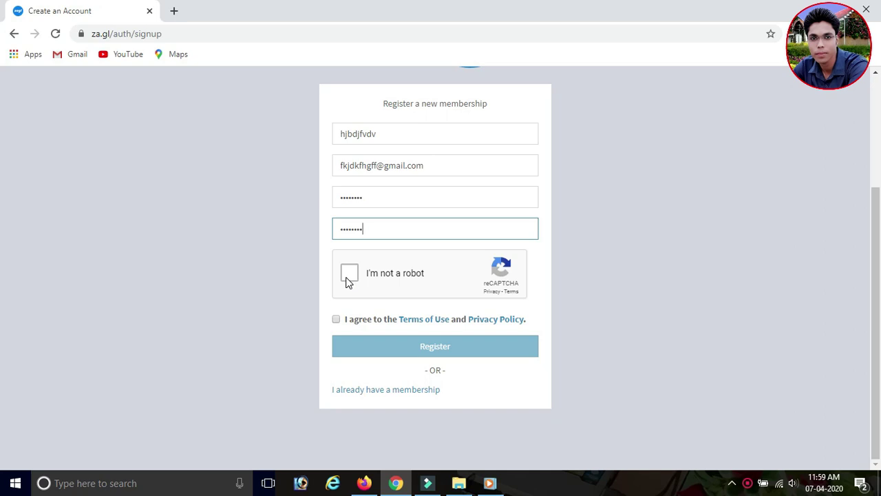
# - Pass the not-a-robot check, accept the Terms of Use, and submit the registration
pyautogui.click(347, 278)
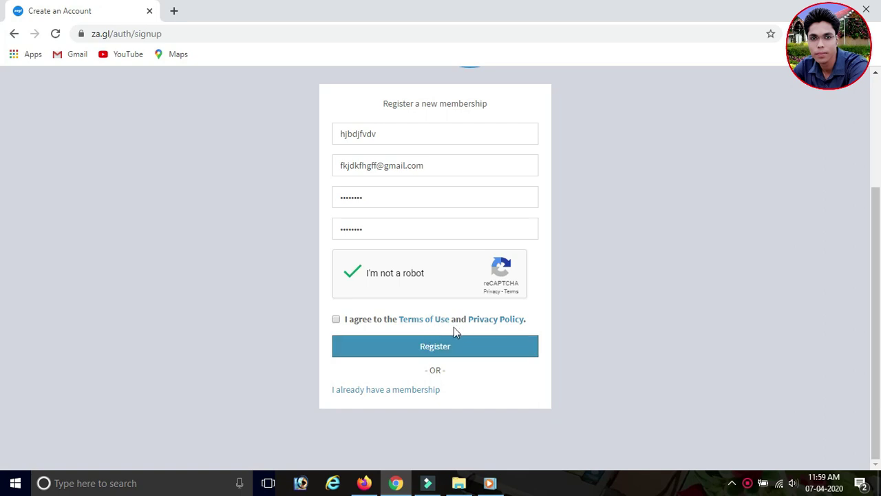
pyautogui.click(336, 320)
pyautogui.click(451, 347)
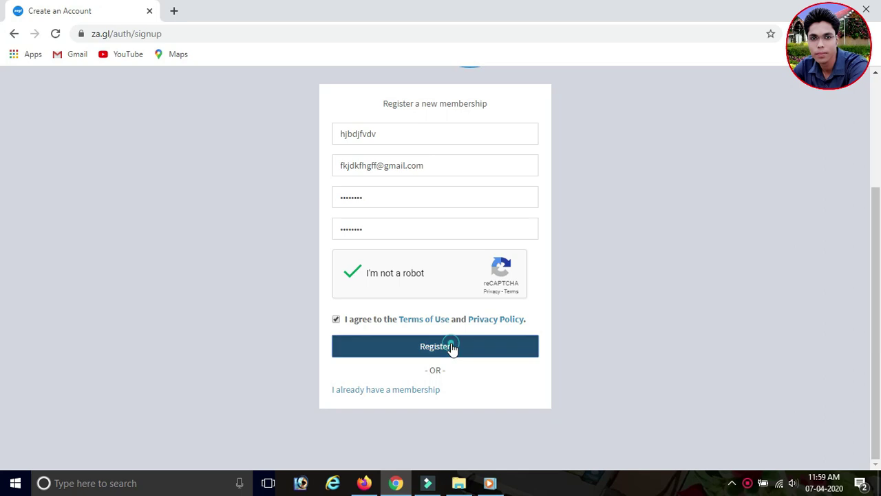
pyautogui.scroll(-1, 480, 327)
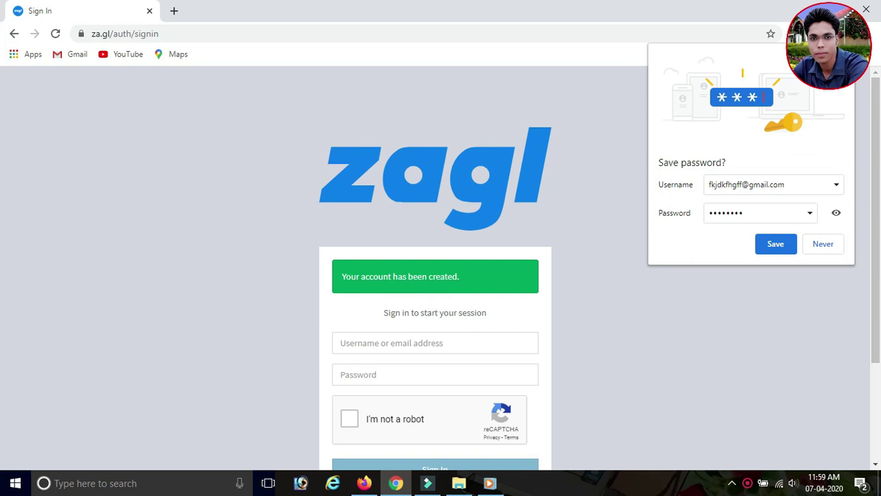
# - Close the save-password prompt and fill the sign-in username with a saved e-mail address
pyautogui.click(644, 188)
pyautogui.scroll(-2, 633, 190)
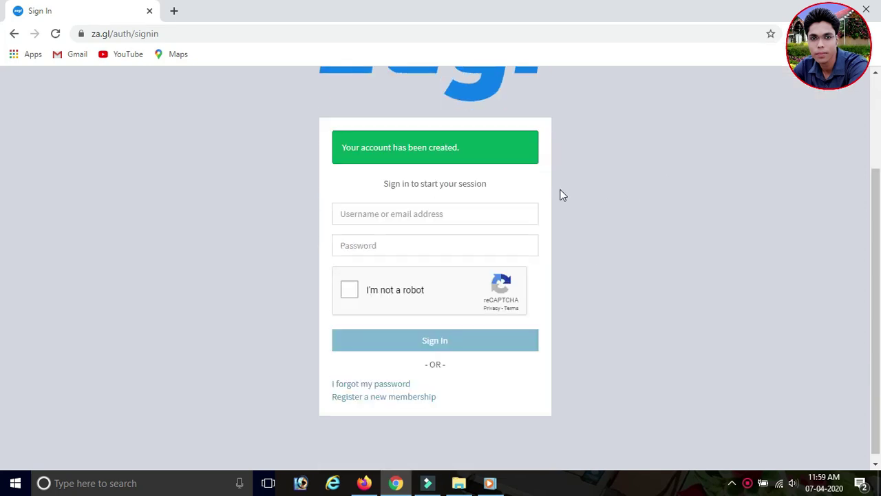
pyautogui.click(454, 210)
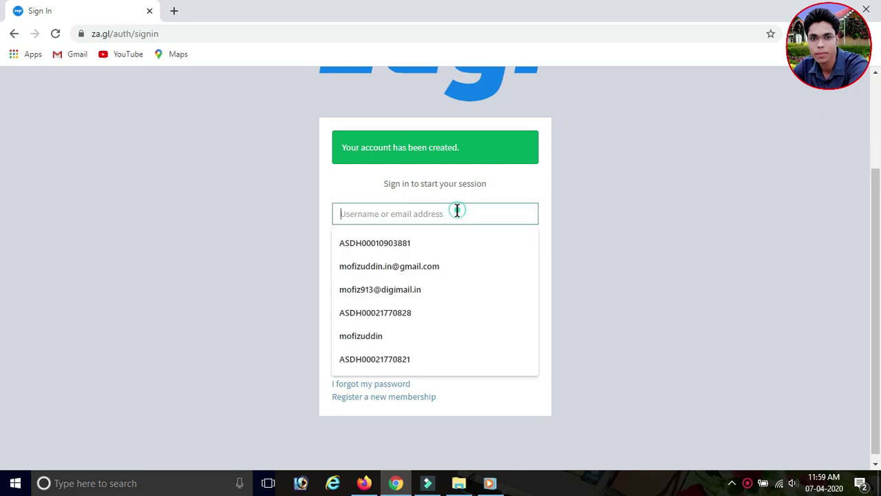
pyautogui.click(692, 264)
pyautogui.click(387, 247)
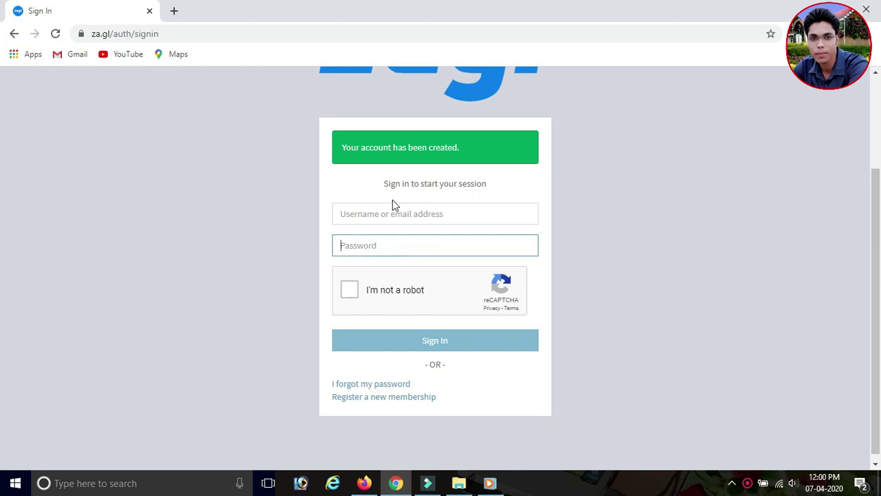
pyautogui.click(381, 217)
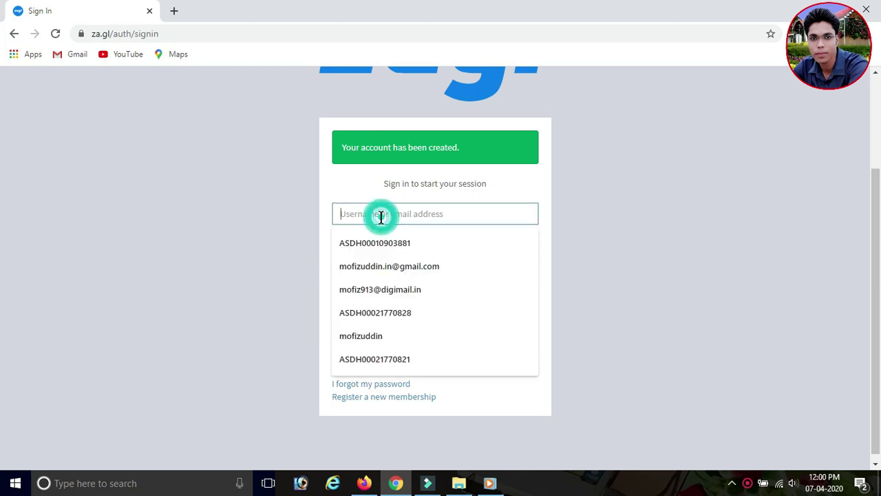
pyautogui.click(414, 261)
# - Enter the account password, pass the reCAPTCHA, and sign in
pyautogui.click(354, 245)
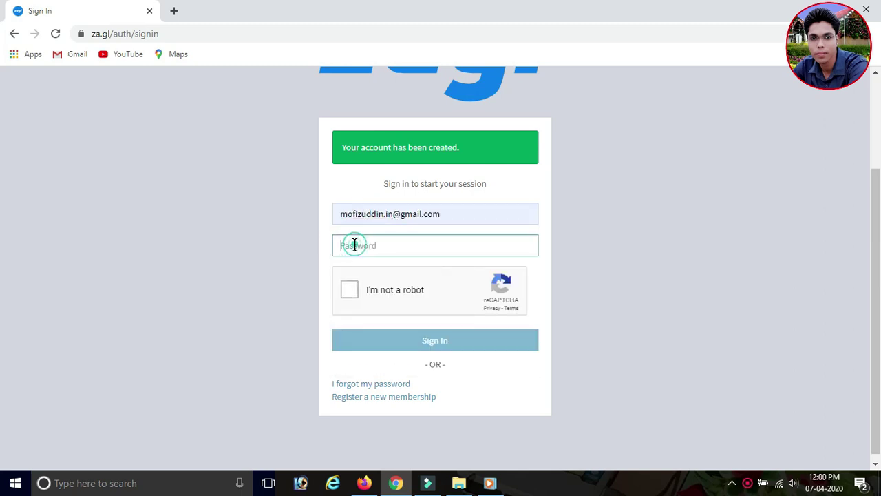
pyautogui.write('a')
pyautogui.click(350, 289)
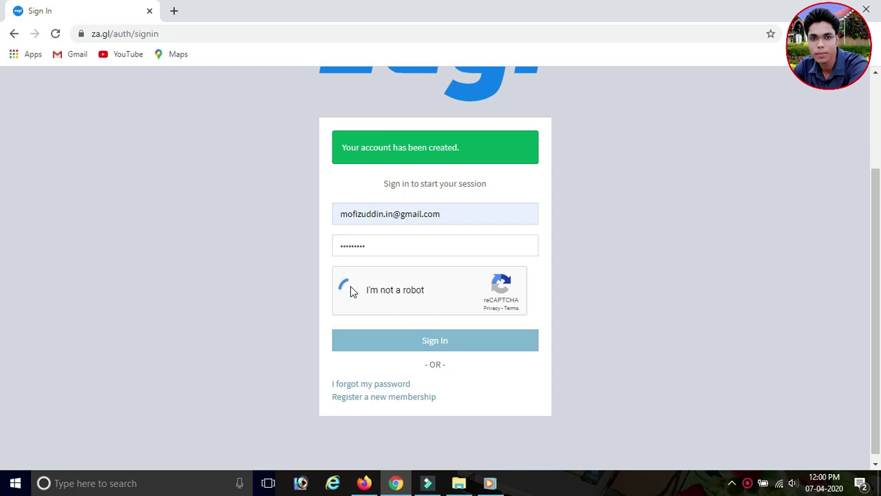
pyautogui.click(443, 340)
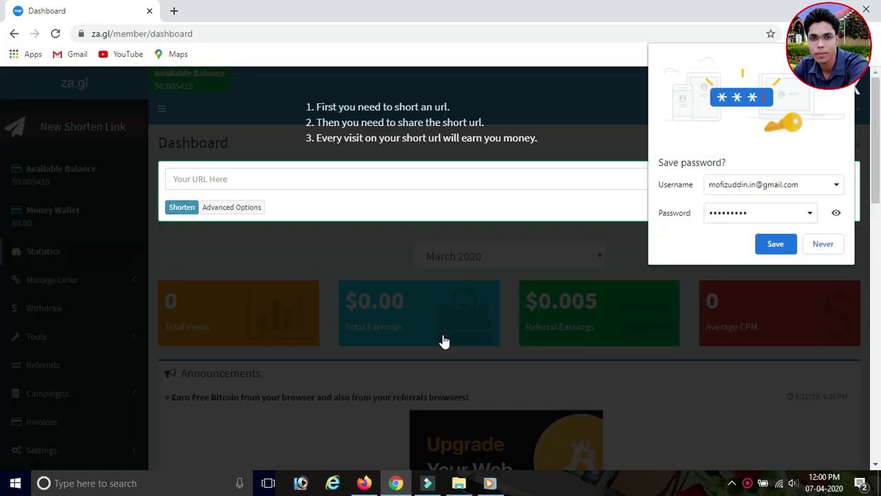
# - Save the login in Chrome, dismiss the getting-started overlay, and open a new tab
pyautogui.click(775, 244)
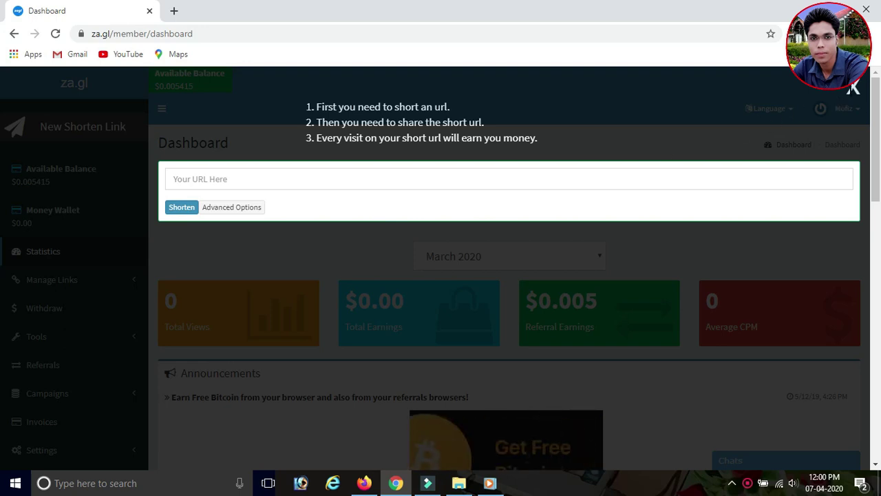
pyautogui.click(854, 87)
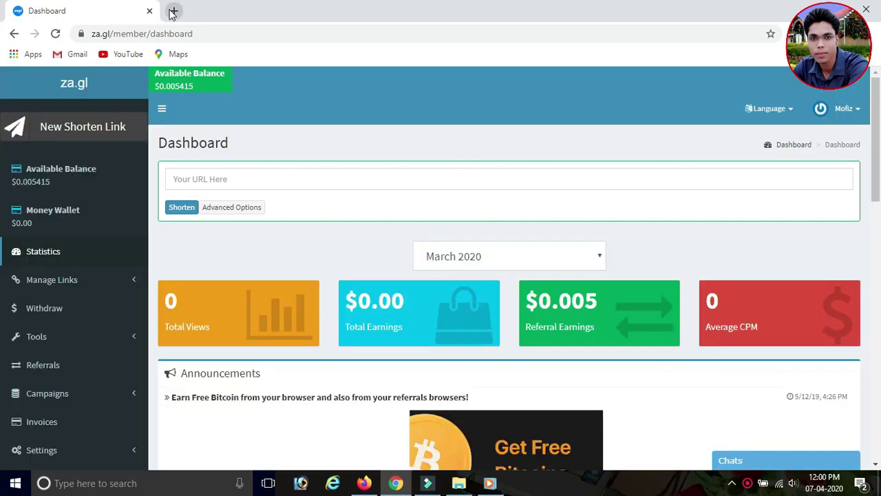
pyautogui.click(174, 10)
# - Go to YouTube and open the Tinak Tin Tana video, pausing its playback
pyautogui.click(129, 54)
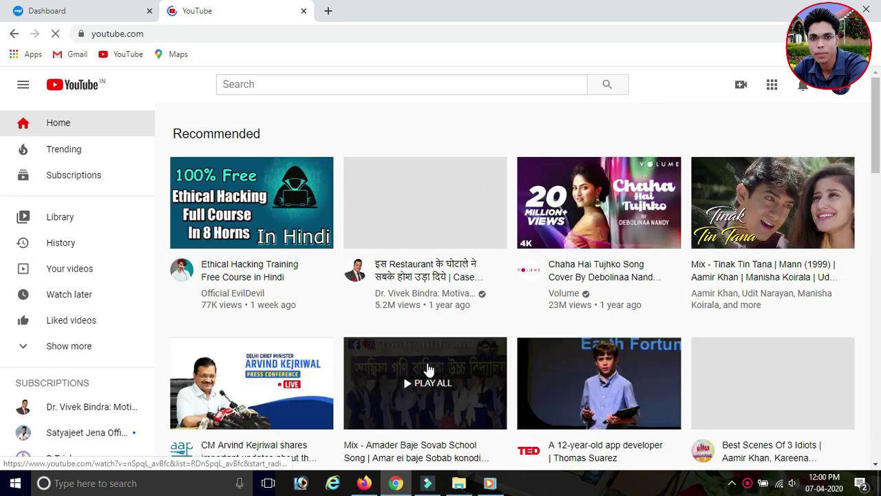
pyautogui.scroll(-2, 465, 336)
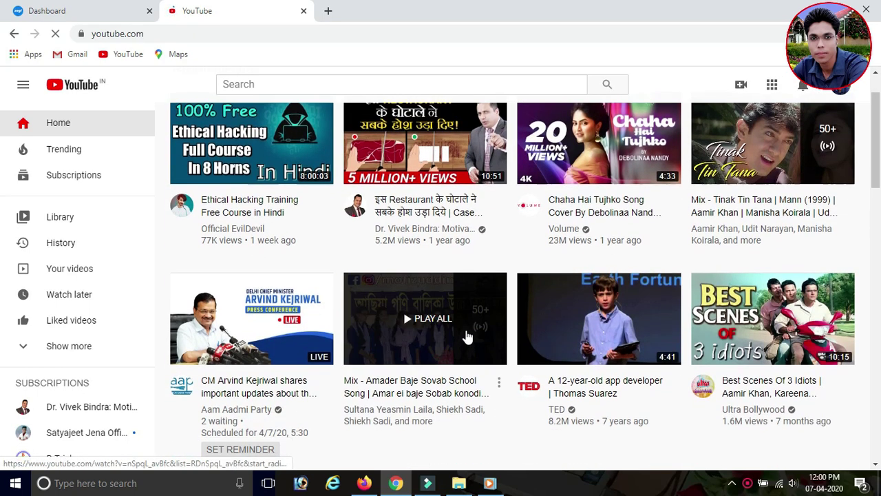
pyautogui.scroll(2, 454, 337)
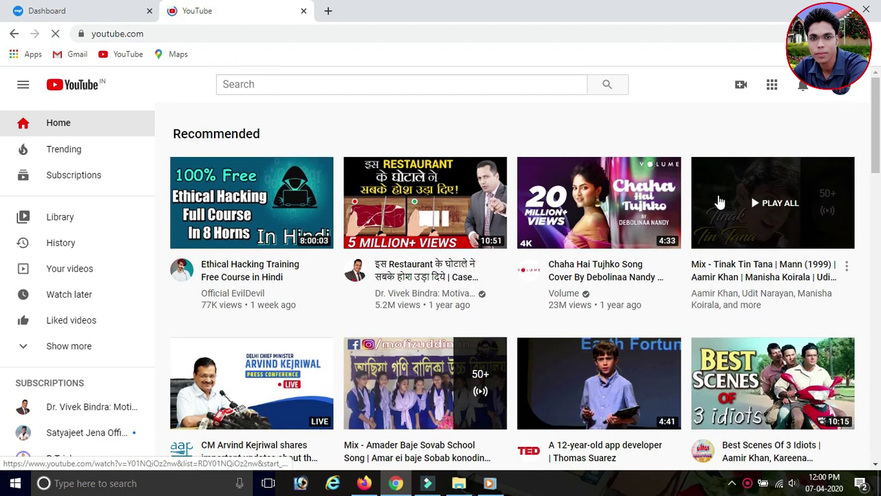
pyautogui.click(758, 192)
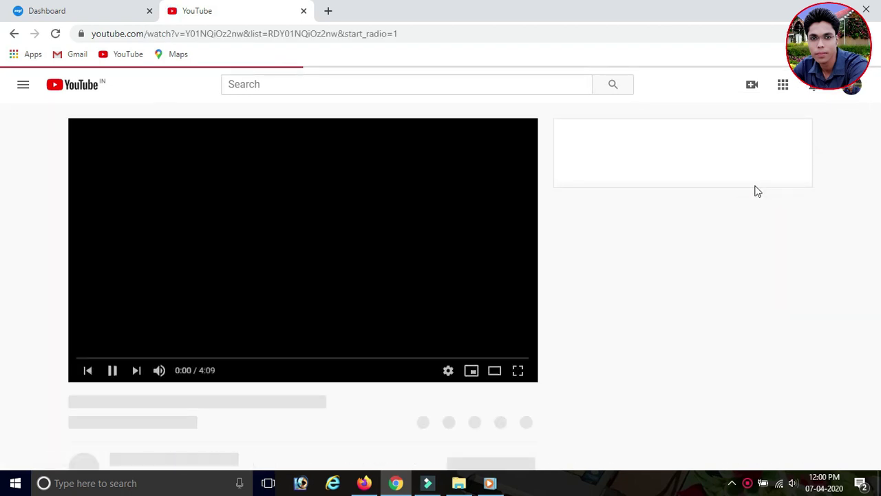
pyautogui.click(278, 253)
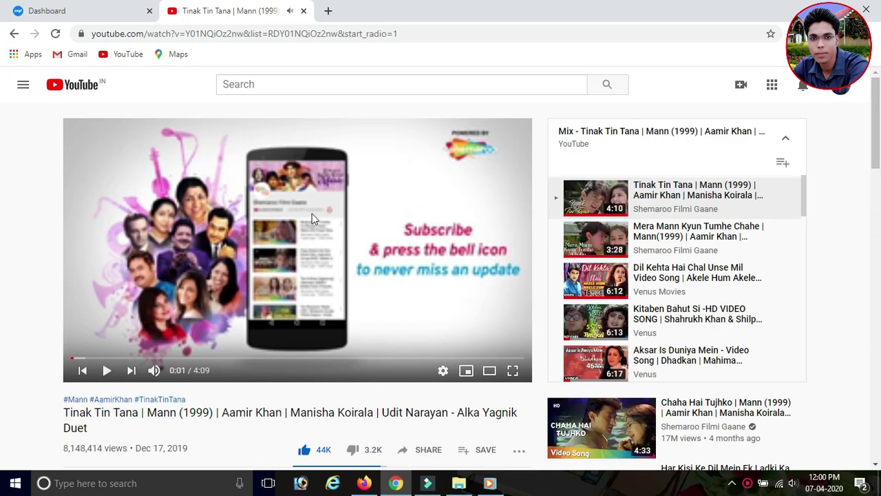
# - Copy the Tinak Tin Tana video's web address and return to the za.gl tab
pyautogui.click(425, 34)
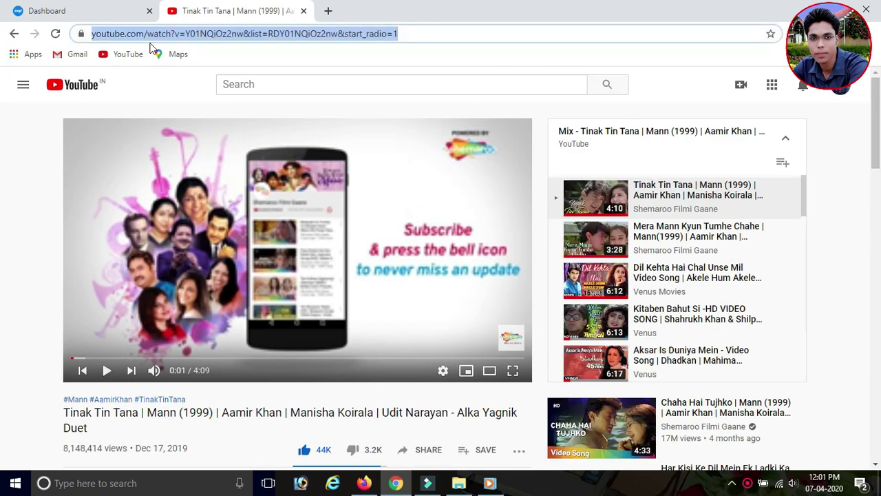
pyautogui.rightClick(232, 37)
pyautogui.click(254, 84)
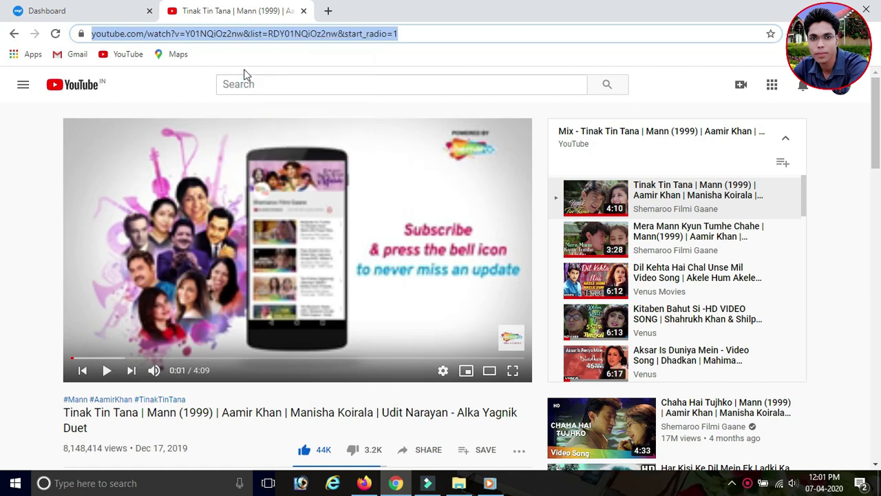
pyautogui.click(88, 8)
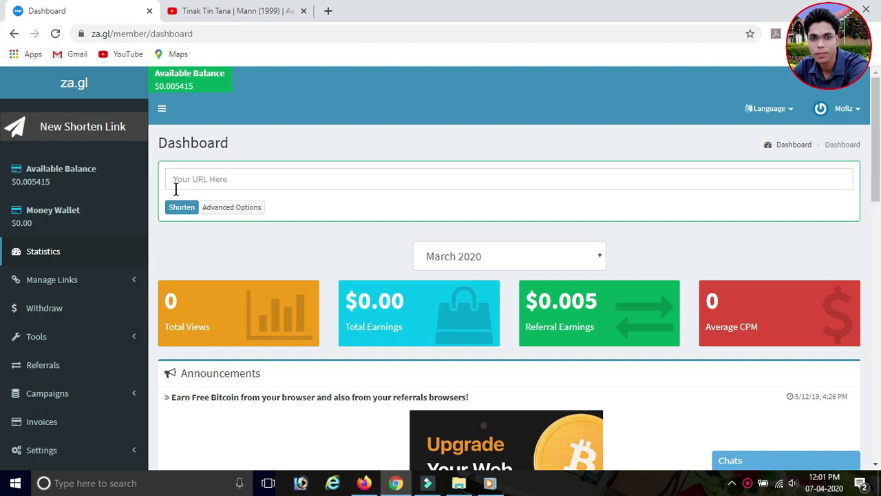
pyautogui.click(249, 181)
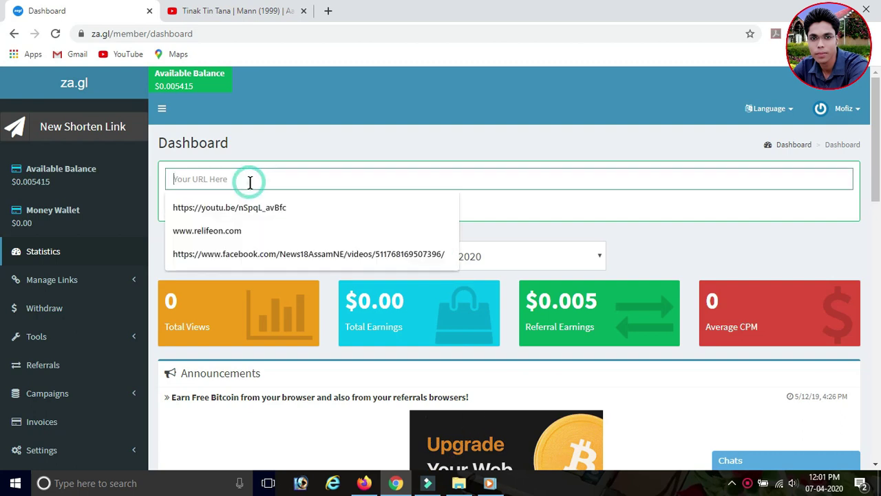
pyautogui.rightClick(250, 181)
pyautogui.click(288, 262)
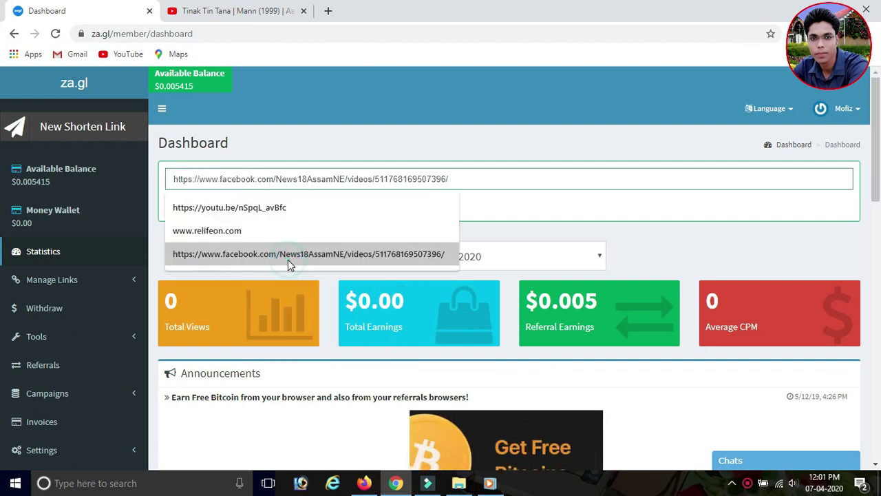
pyautogui.click(609, 237)
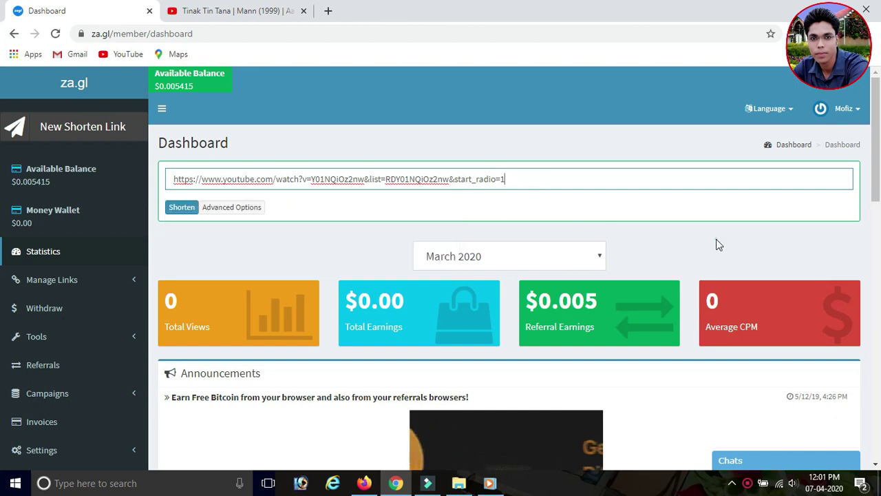
pyautogui.click(180, 209)
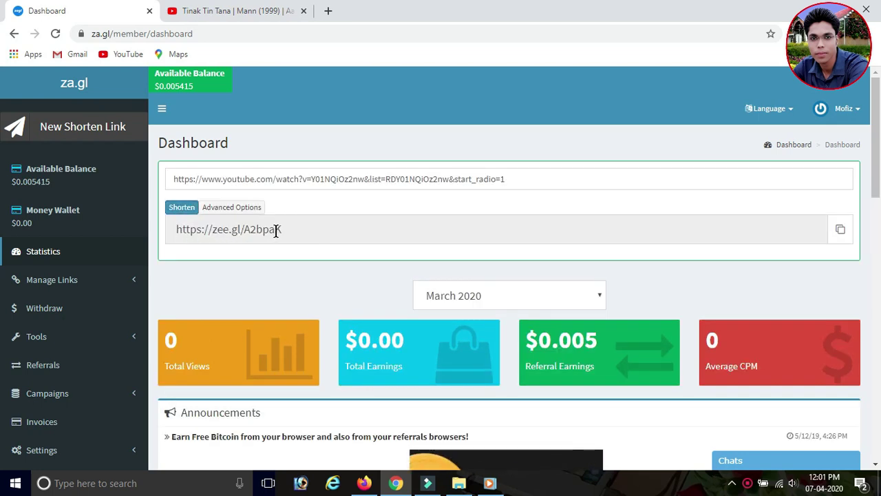
pyautogui.click(839, 231)
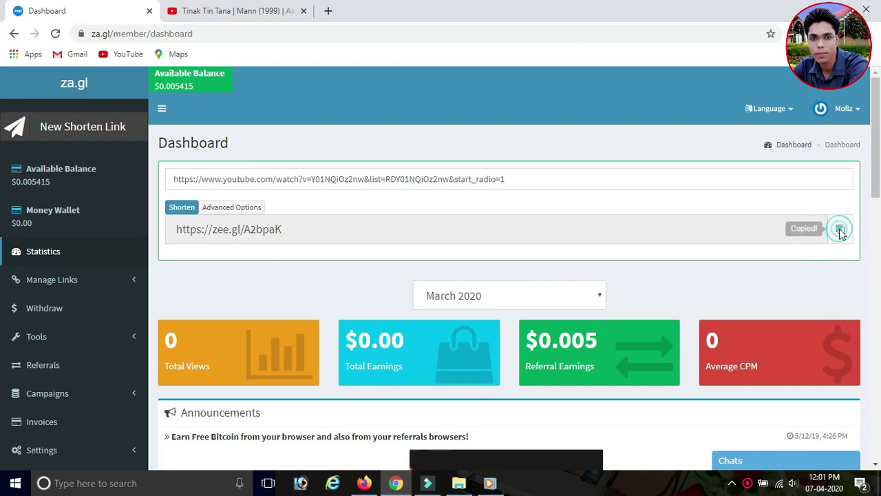
pyautogui.click(329, 13)
pyautogui.click(303, 32)
pyautogui.hotkey('ctrl', 'v')
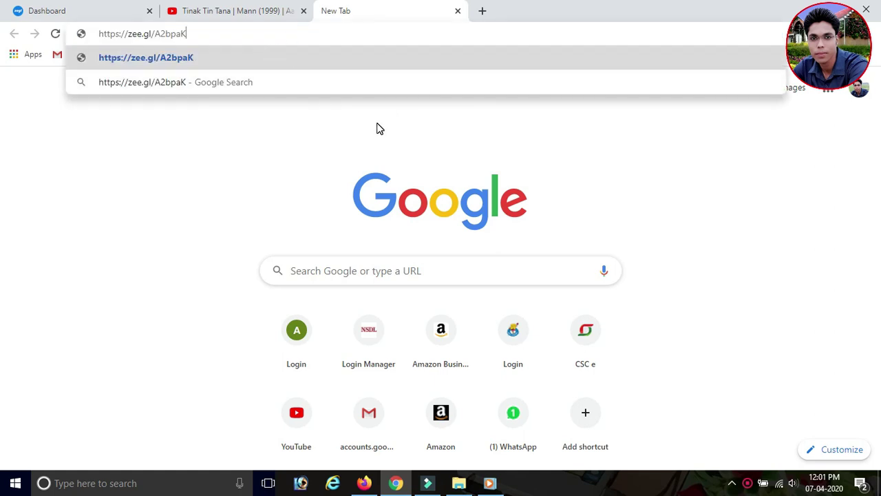
pyautogui.press('Return')
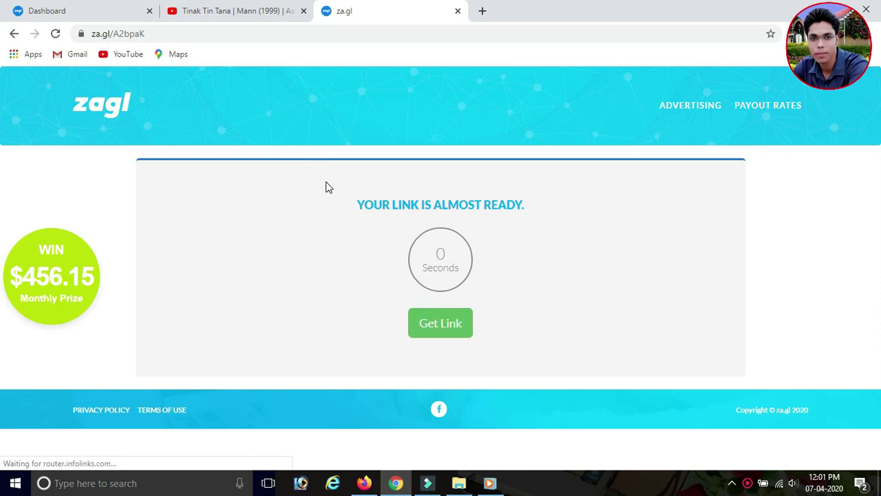
pyautogui.click(439, 330)
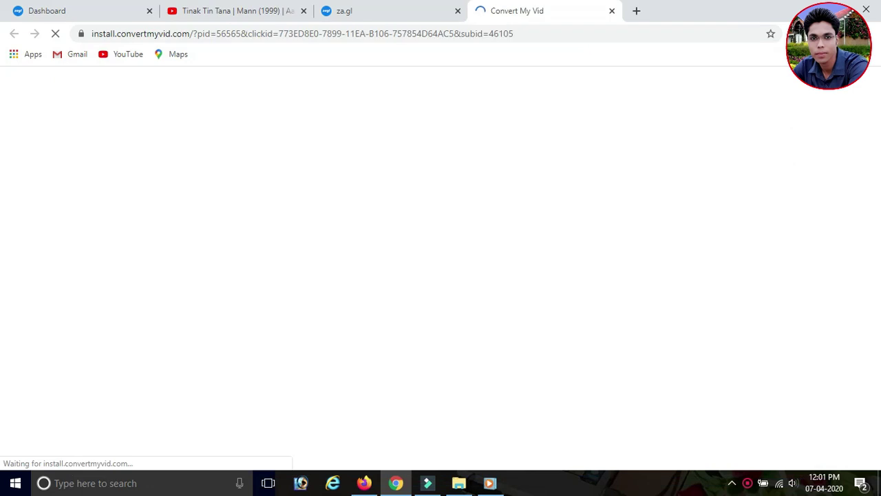
pyautogui.click(611, 12)
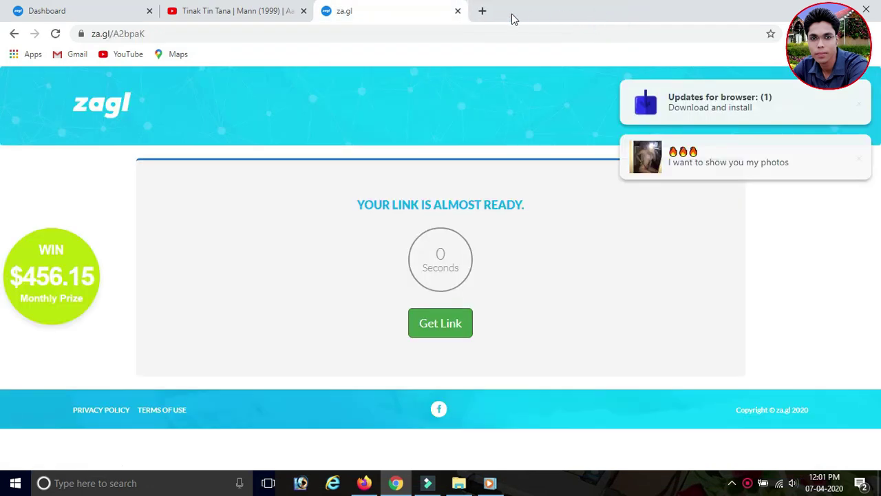
pyautogui.click(444, 329)
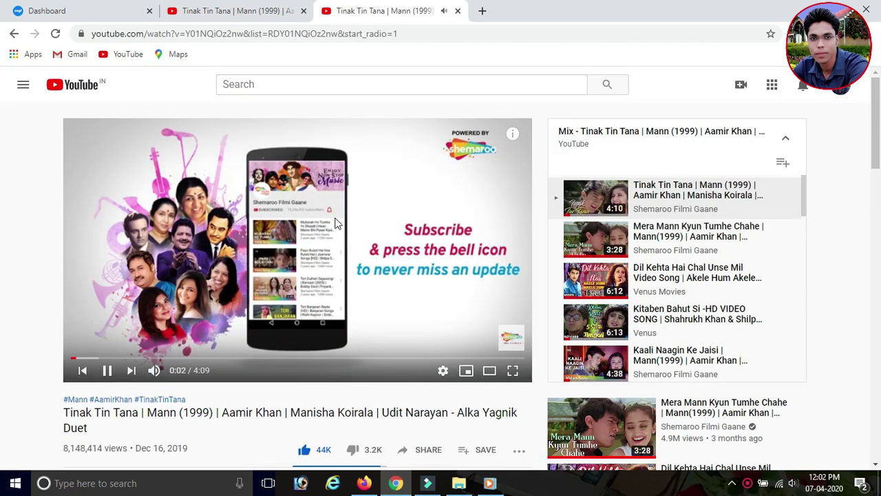
# - Close both YouTube video tabs, leaving only the za.gl dashboard
pyautogui.click(236, 9)
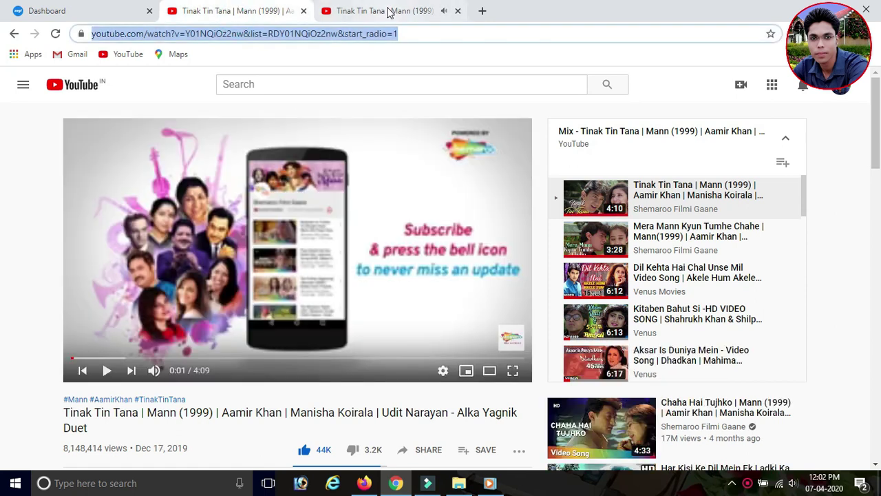
pyautogui.click(434, 8)
pyautogui.click(458, 11)
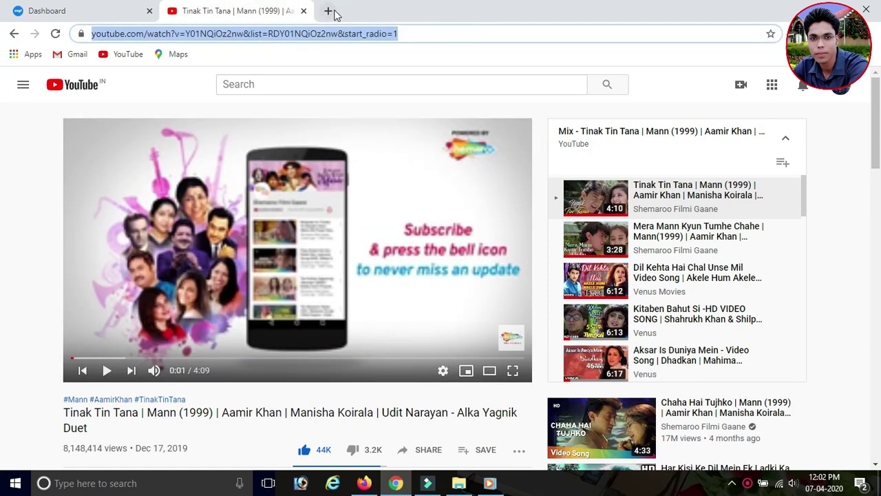
pyautogui.click(275, 11)
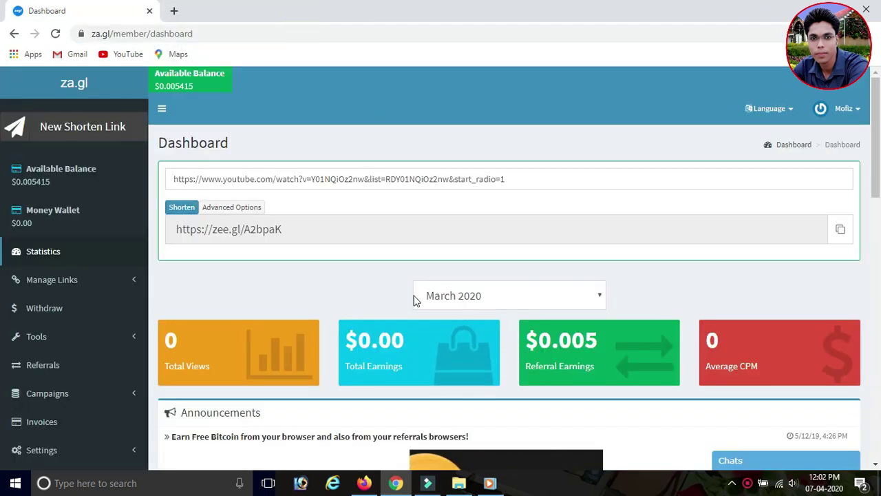
pyautogui.click(42, 365)
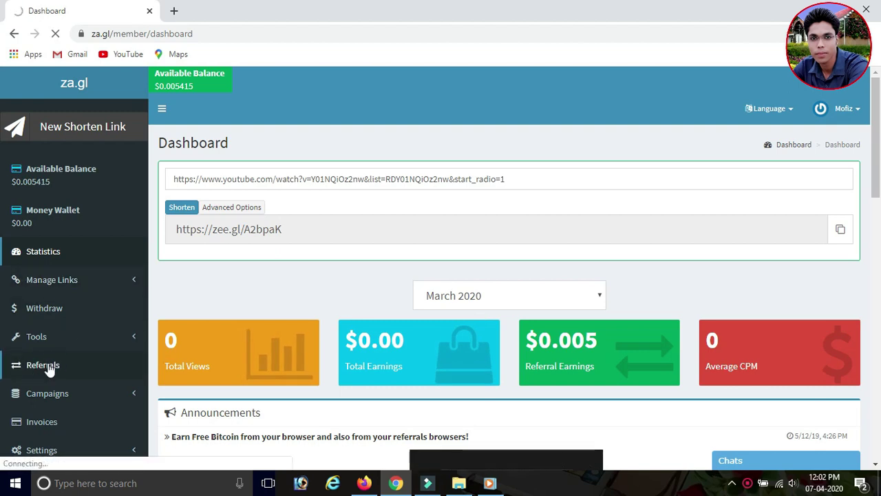
# - Scroll the Referrals page showing the referral link and three referred users
pyautogui.scroll(-2, 49, 368)
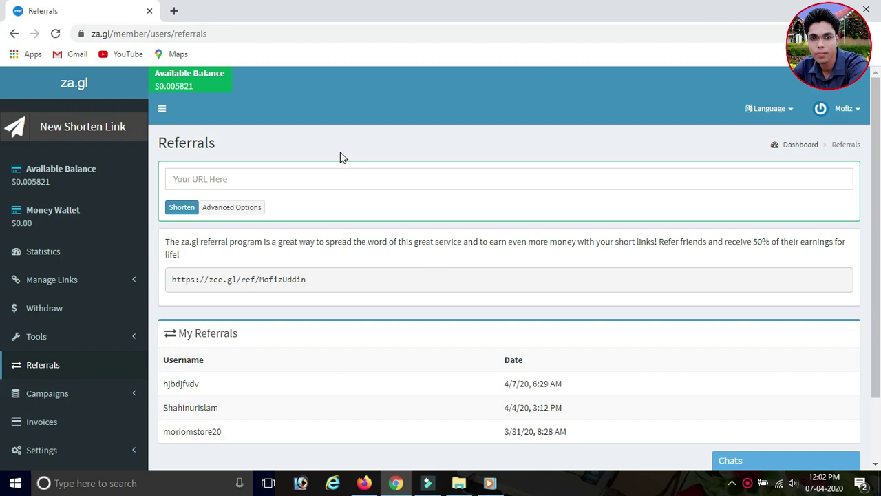
pyautogui.click(270, 178)
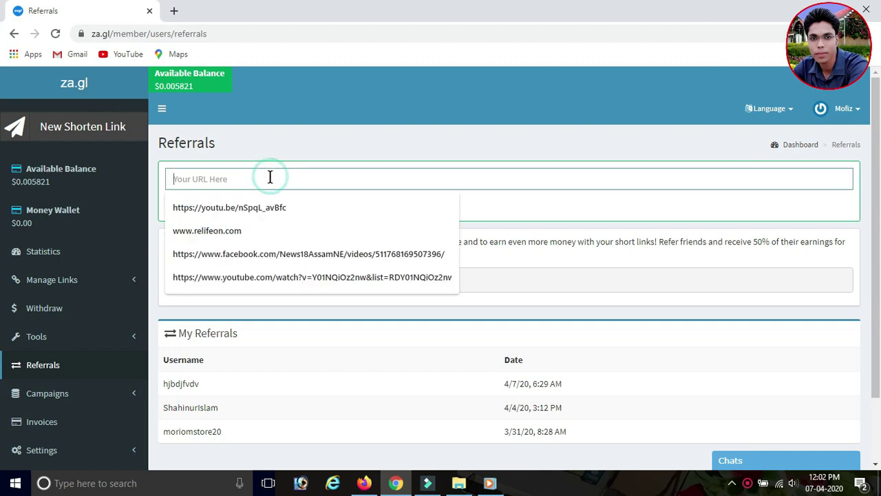
pyautogui.click(513, 135)
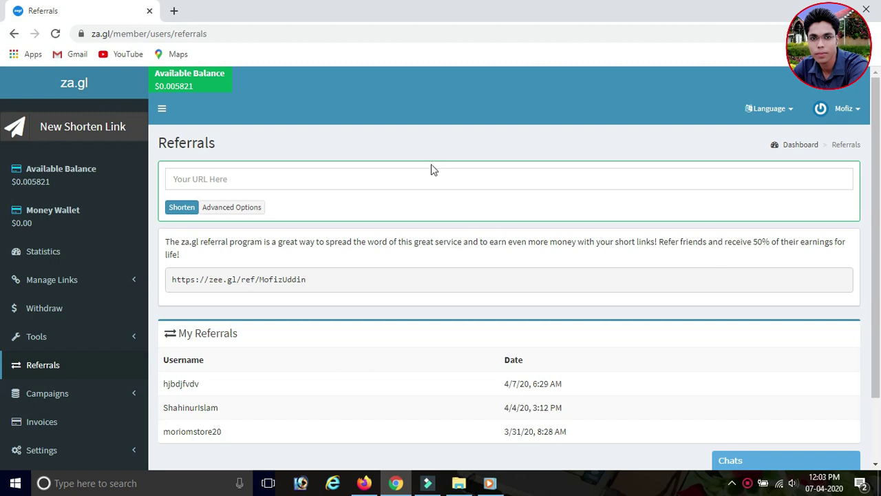
pyautogui.click(57, 364)
pyautogui.scroll(-2, 313, 286)
# - Open Withdraw and scroll through the $0.005821 balance and empty withdrawals table
pyautogui.click(59, 246)
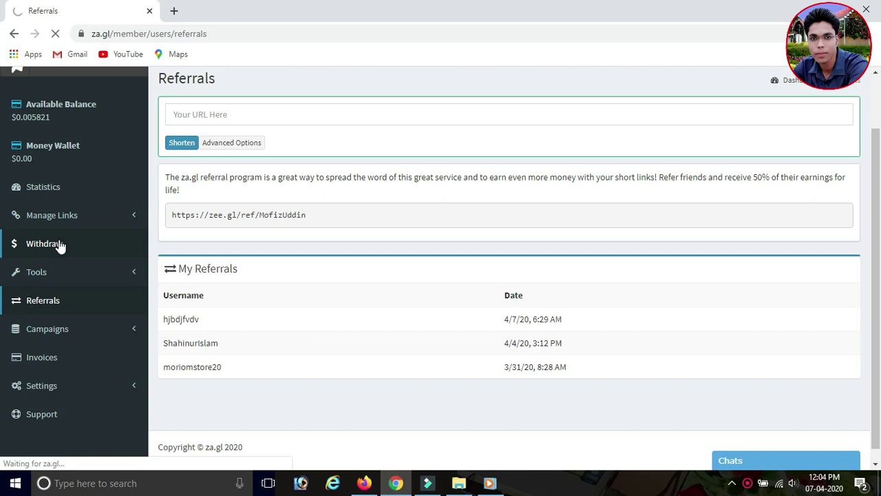
pyautogui.scroll(-3, 651, 217)
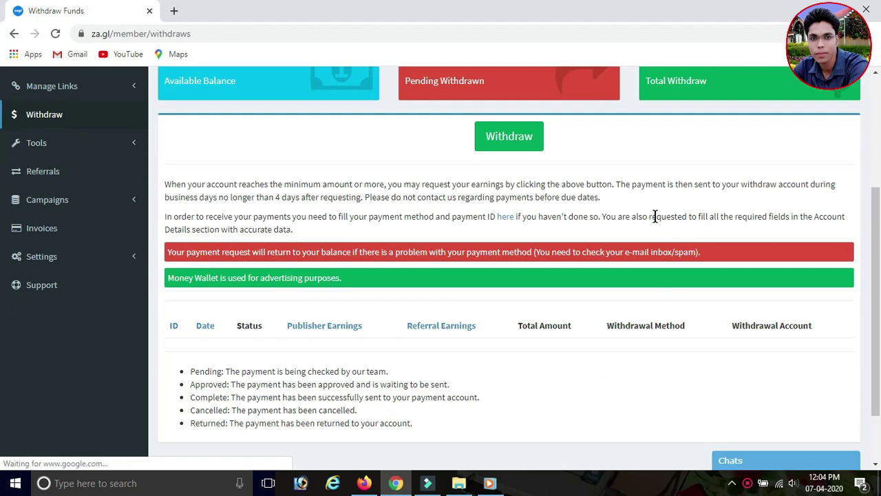
pyautogui.scroll(-2, 571, 303)
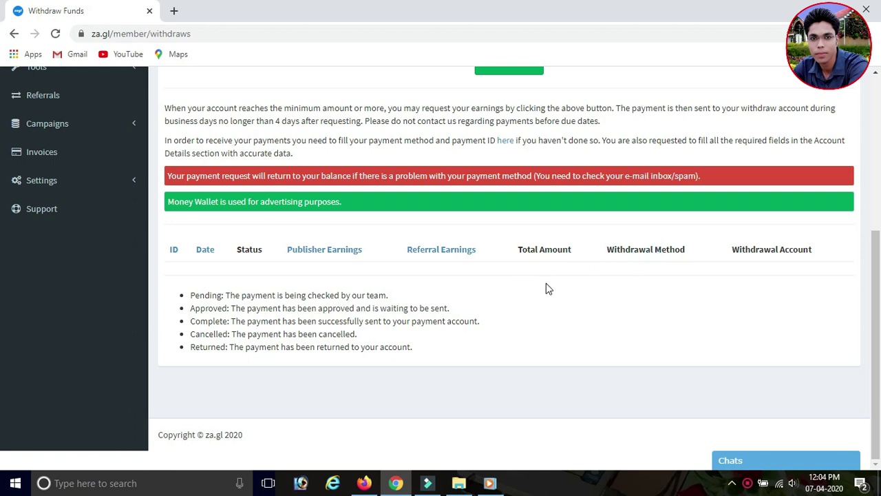
pyautogui.scroll(1, 571, 288)
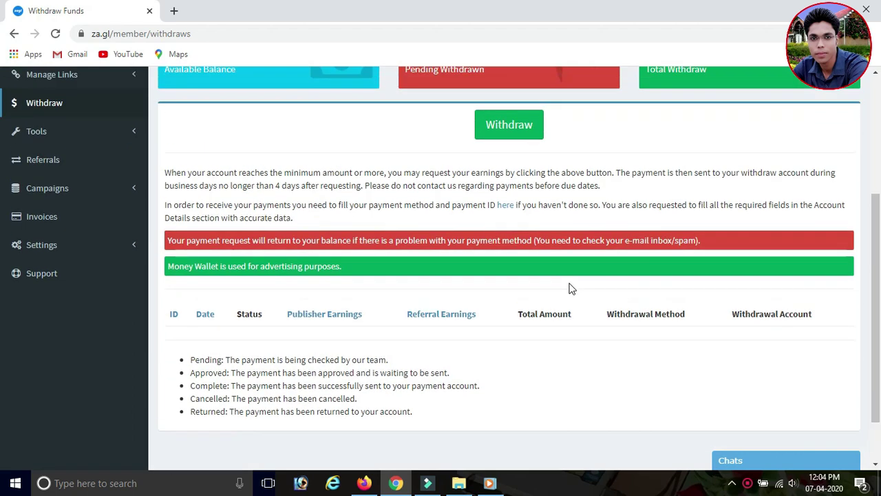
pyautogui.scroll(2, 571, 287)
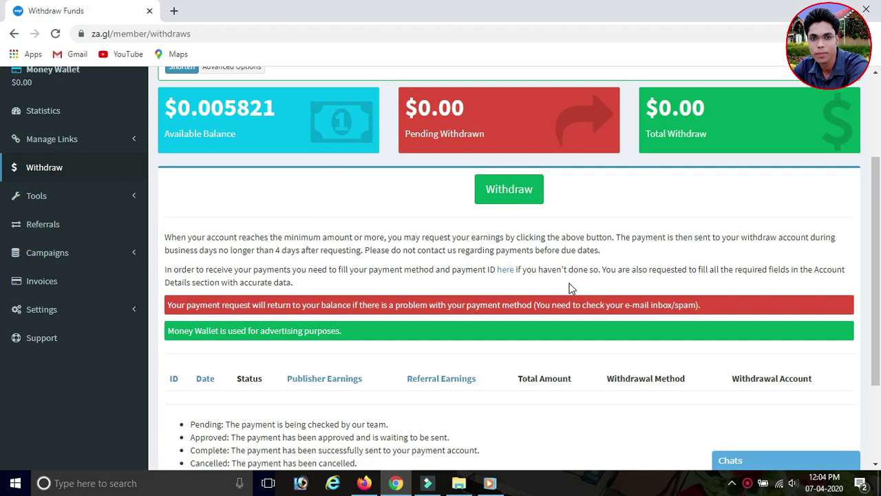
pyautogui.scroll(1, 570, 288)
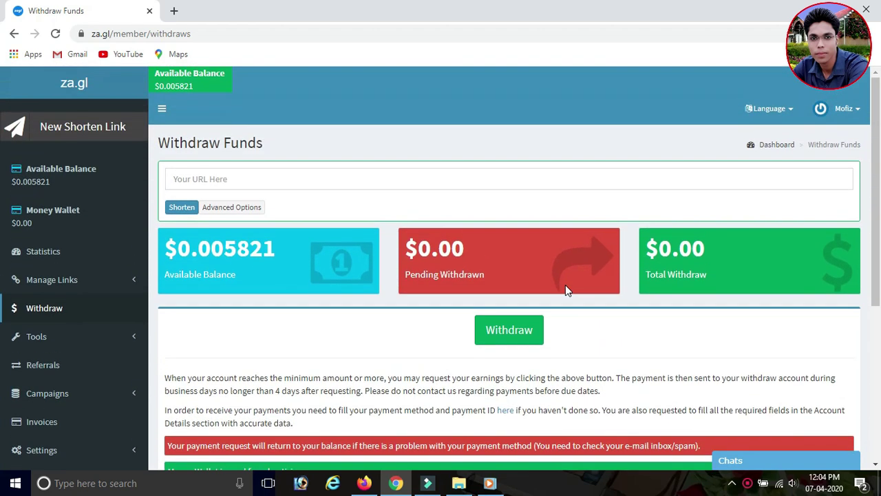